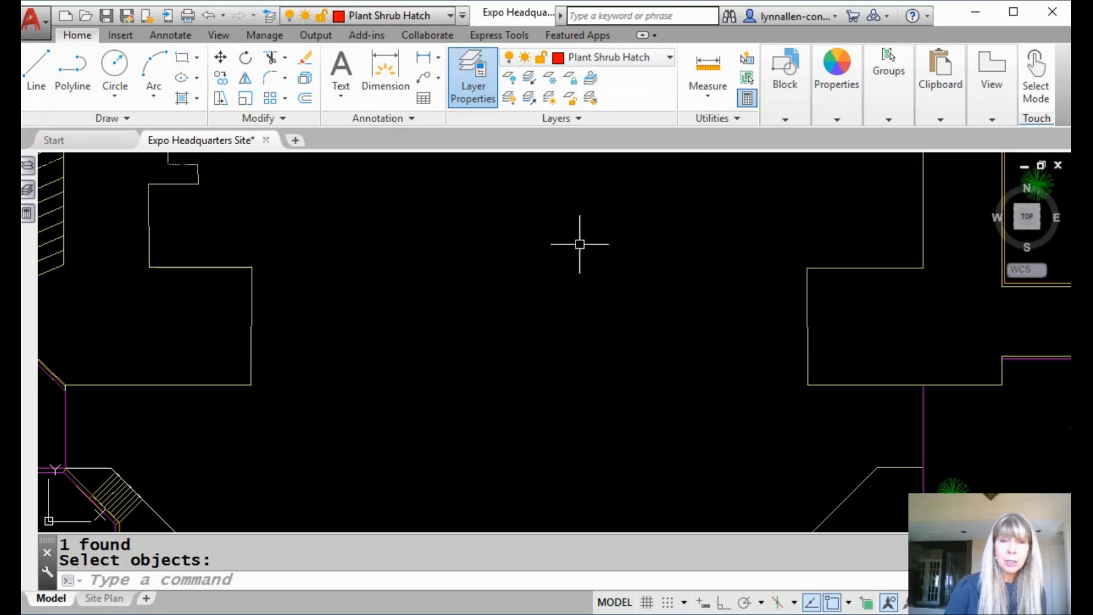
Step: Check the canvas shortcut menu for QuickCalc, then open QuickCalc from the left palette strip
{"action": "right_click", "coordinate": [562, 245]}
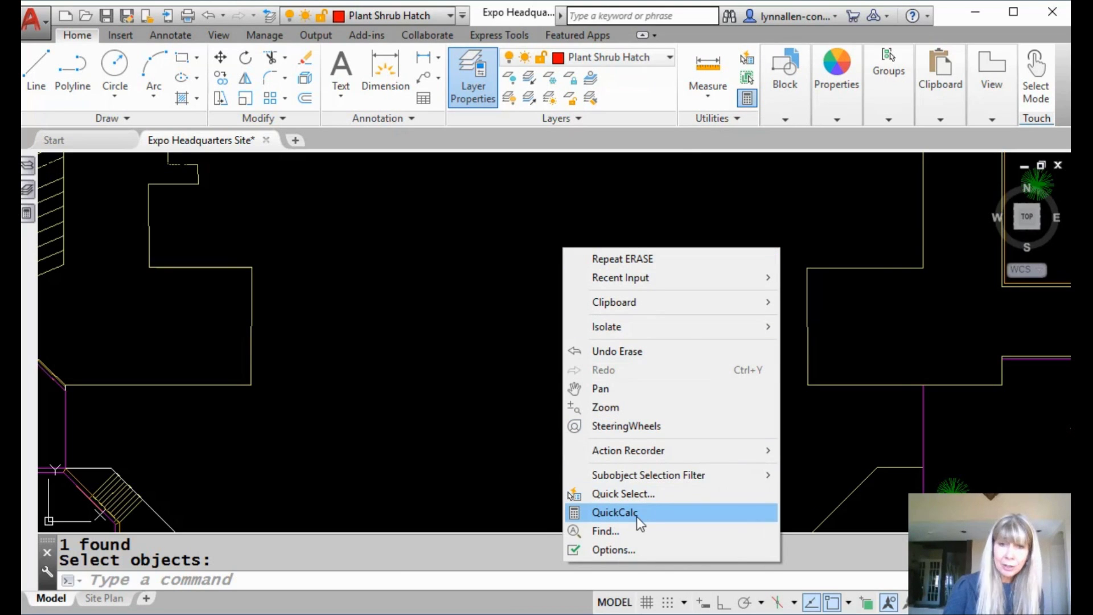
{"action": "left_click", "coordinate": [447, 462]}
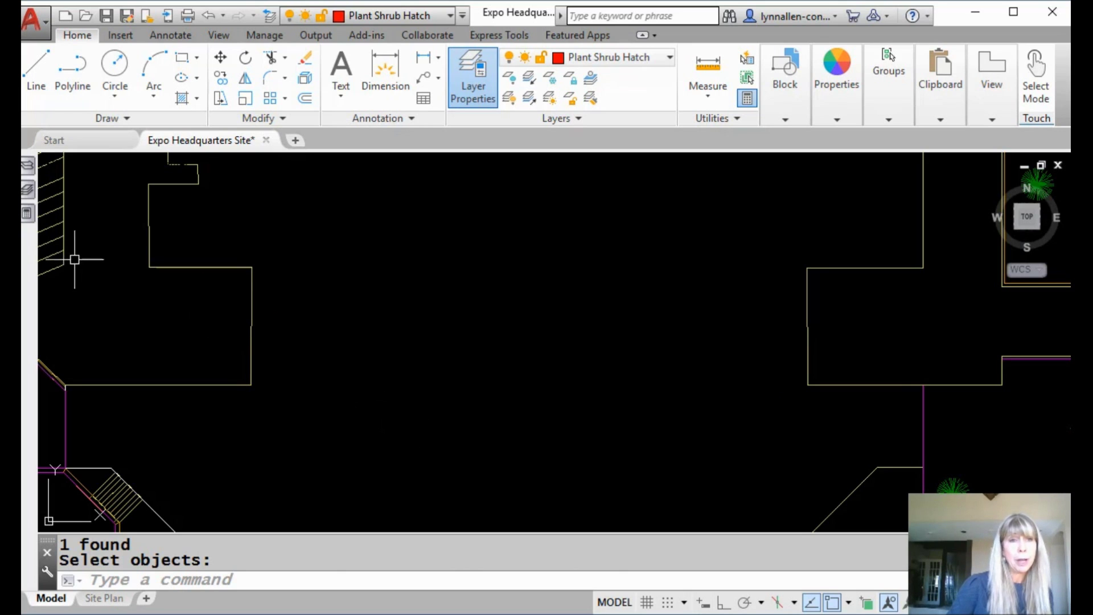
{"action": "left_click", "coordinate": [26, 215]}
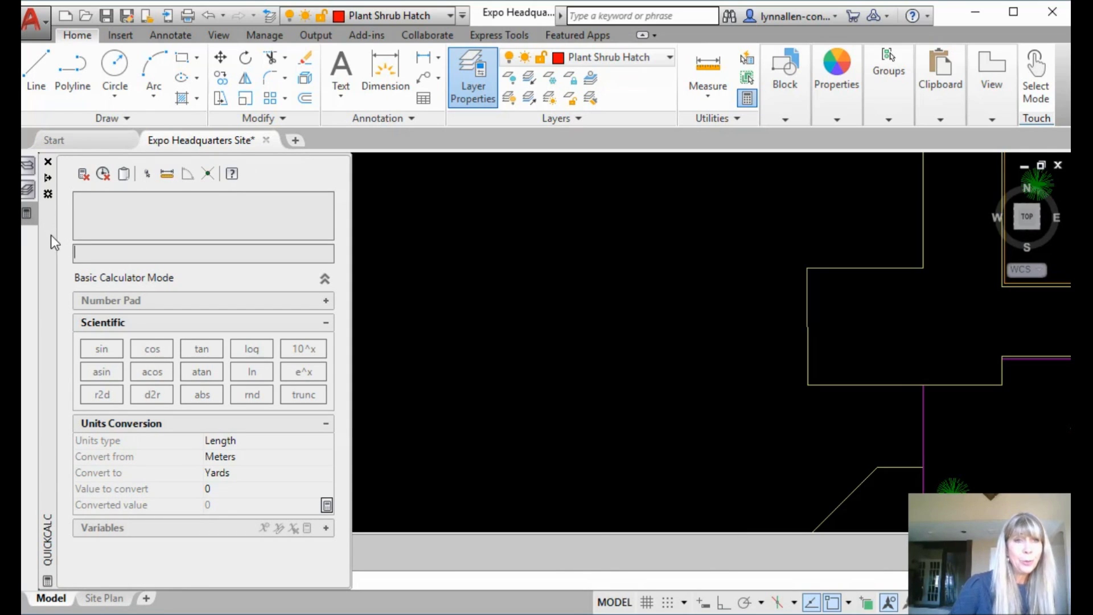
Step: Collapse the Scientific and Units Conversion sections and expand the Number Pad in QuickCalc
{"action": "left_click", "coordinate": [327, 323]}
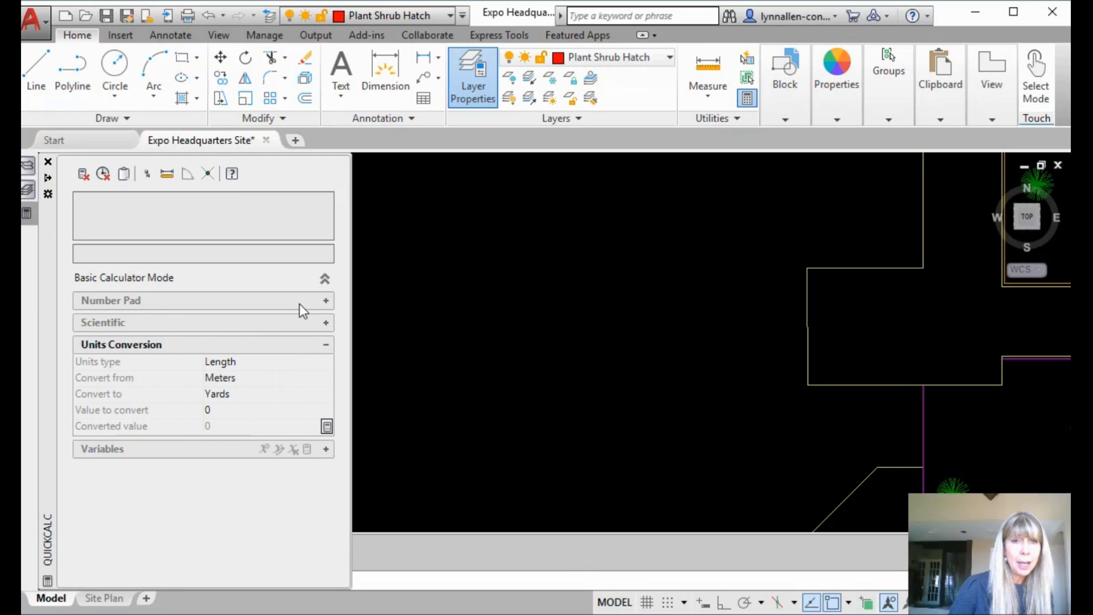
{"action": "left_click", "coordinate": [327, 345]}
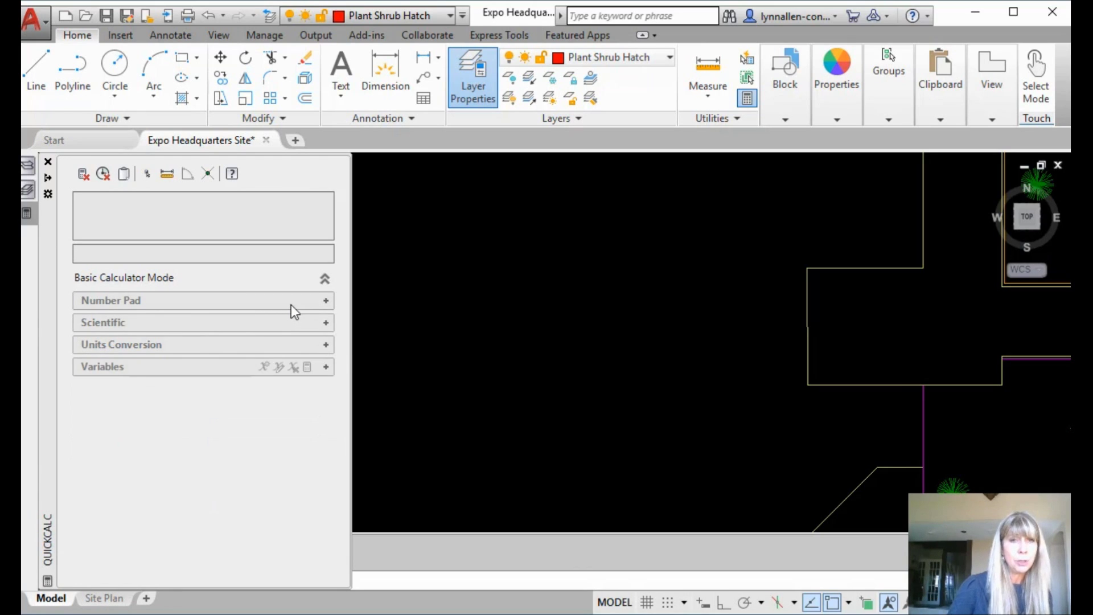
{"action": "left_click", "coordinate": [325, 301]}
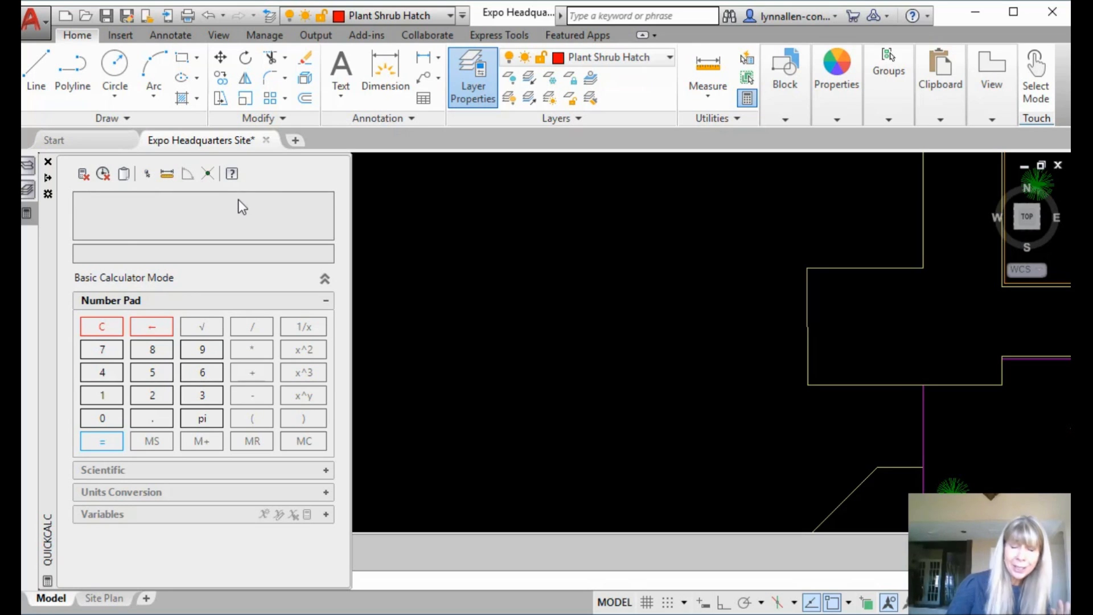
Step: Re-expand the Scientific and Units Conversion sections, then let the palette auto-hide
{"action": "left_click", "coordinate": [326, 469]}
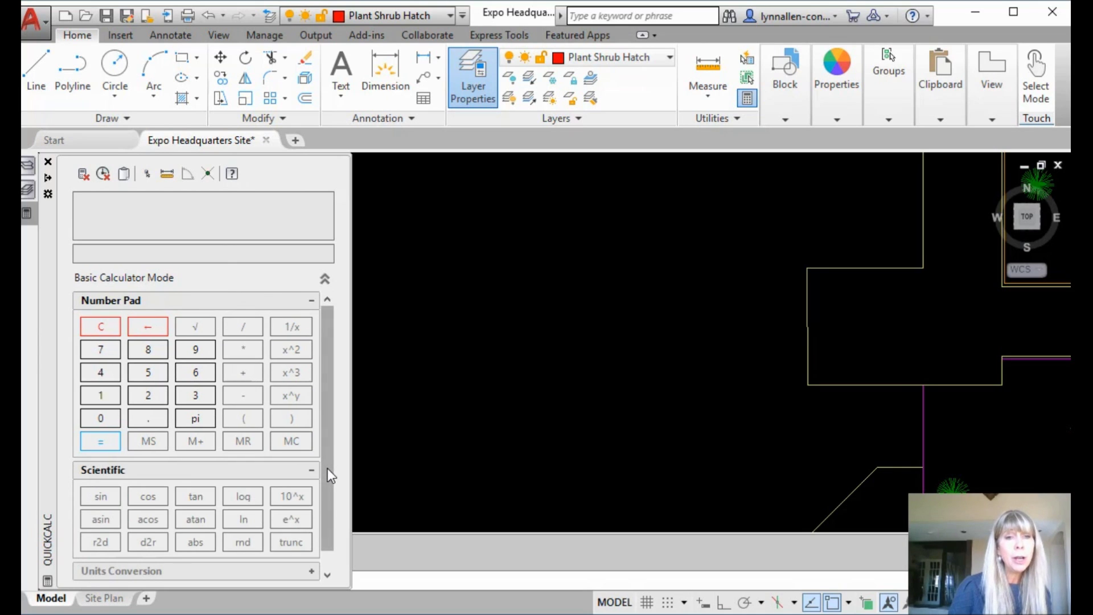
{"action": "scroll", "coordinate": [328, 466], "scroll_direction": "down", "scroll_amount": 1}
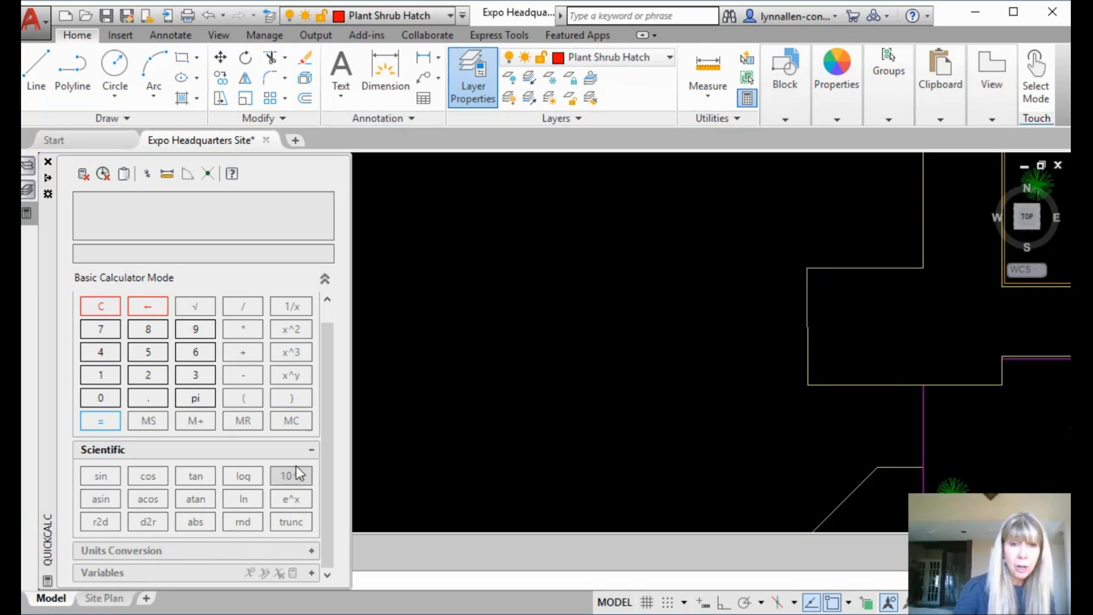
{"action": "mouse_move", "coordinate": [325, 439]}
{"action": "left_mouse_down"}
{"action": "mouse_move", "coordinate": [334, 393]}
{"action": "mouse_move", "coordinate": [320, 448]}
{"action": "left_mouse_up"}
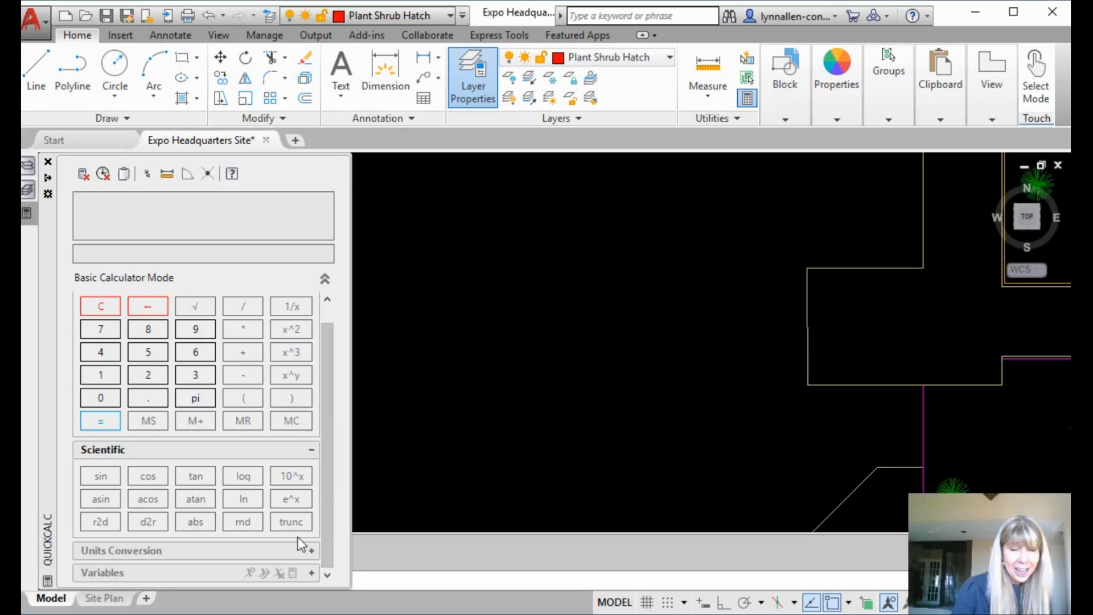
{"action": "left_click", "coordinate": [311, 551]}
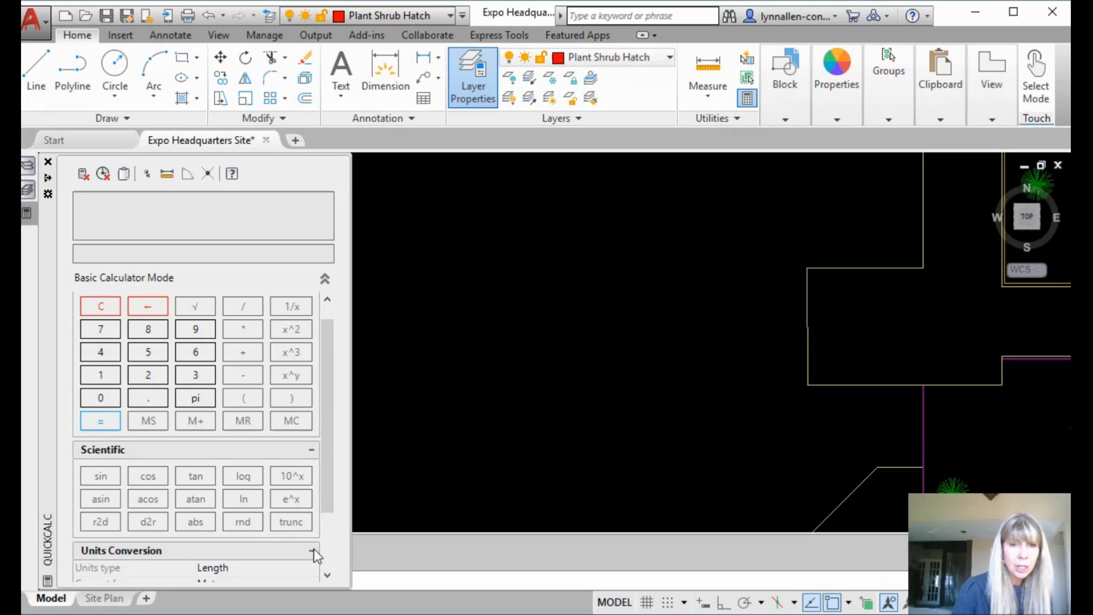
{"action": "left_click_drag", "start_coordinate": [330, 492], "coordinate": [322, 551]}
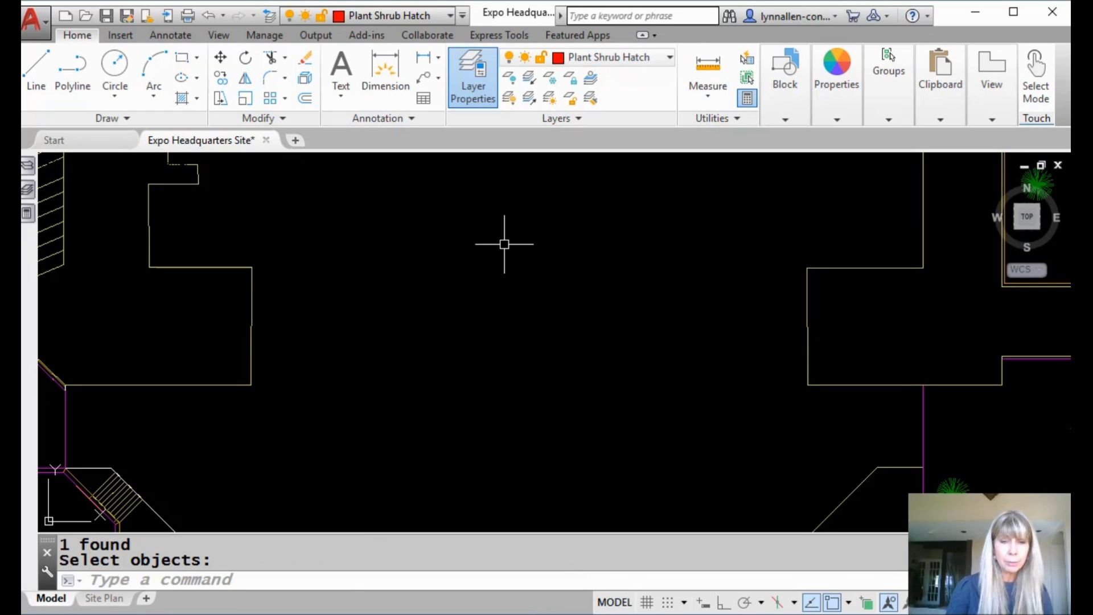
Step: Start the CIRCLE command with C and place its centre in the open upper-middle area
{"action": "type", "text": "c"}
{"action": "key", "text": "Return"}
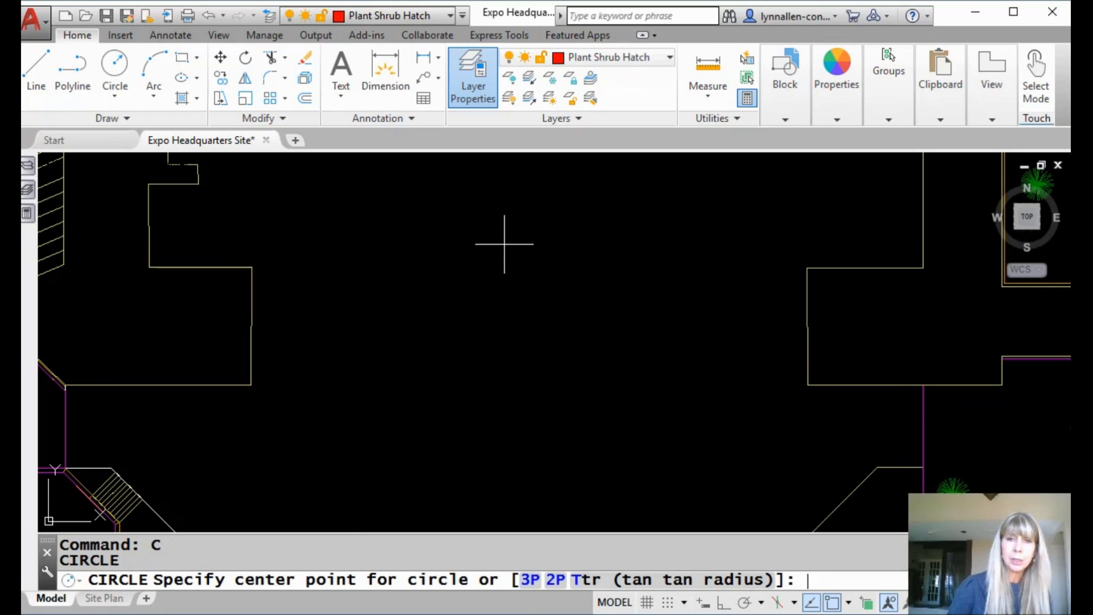
{"action": "left_click", "coordinate": [515, 265]}
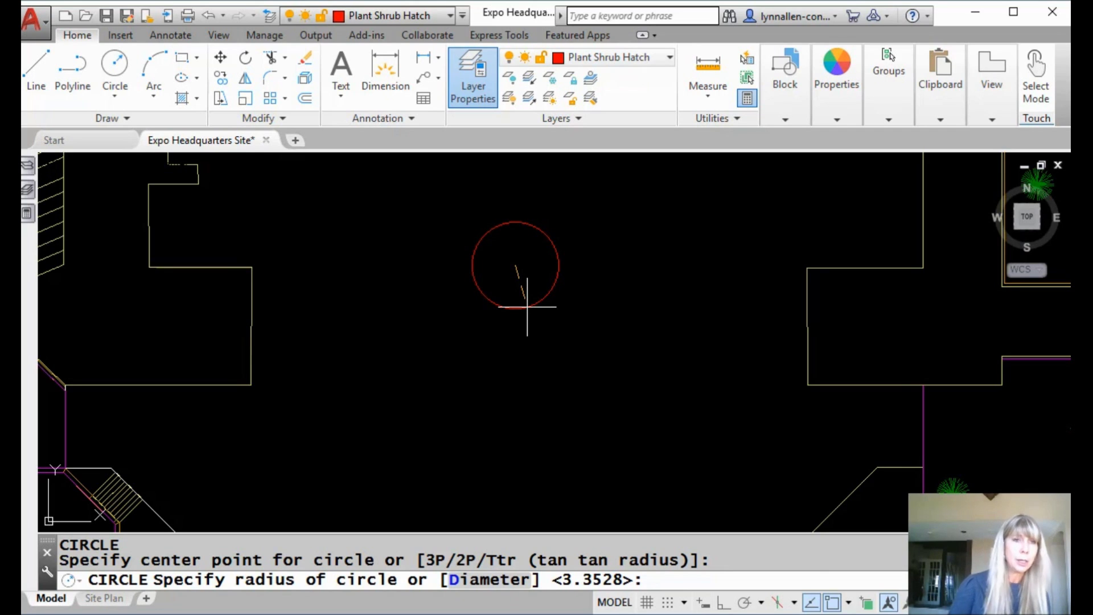
Step: Set QuickCalc's length conversion from Feet to Meters
{"action": "mouse_move", "coordinate": [27, 219]}
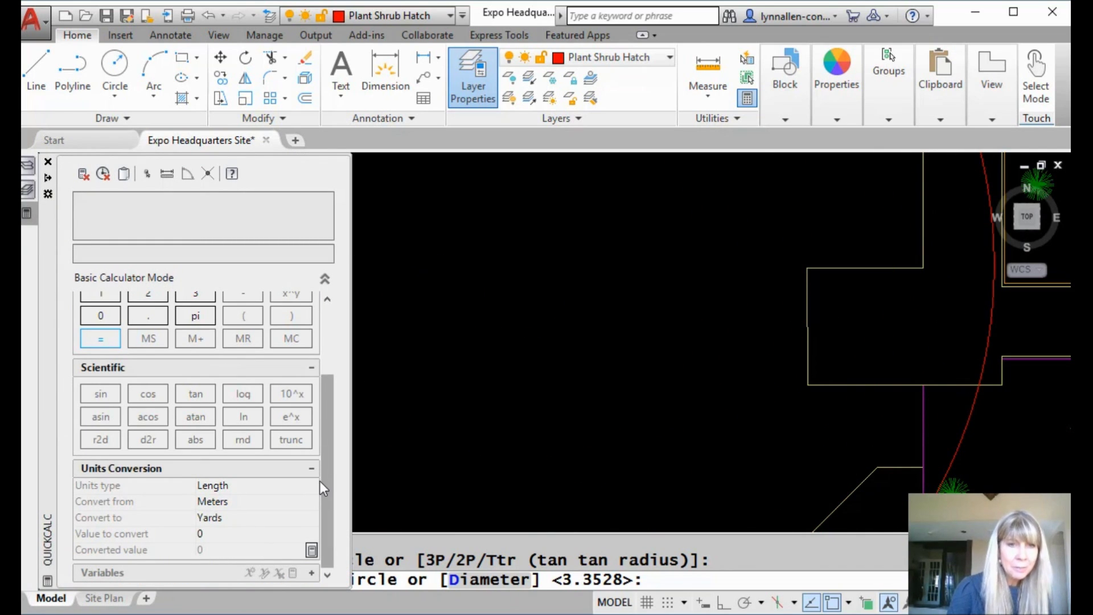
{"action": "left_click", "coordinate": [239, 504]}
{"action": "left_click", "coordinate": [311, 503]}
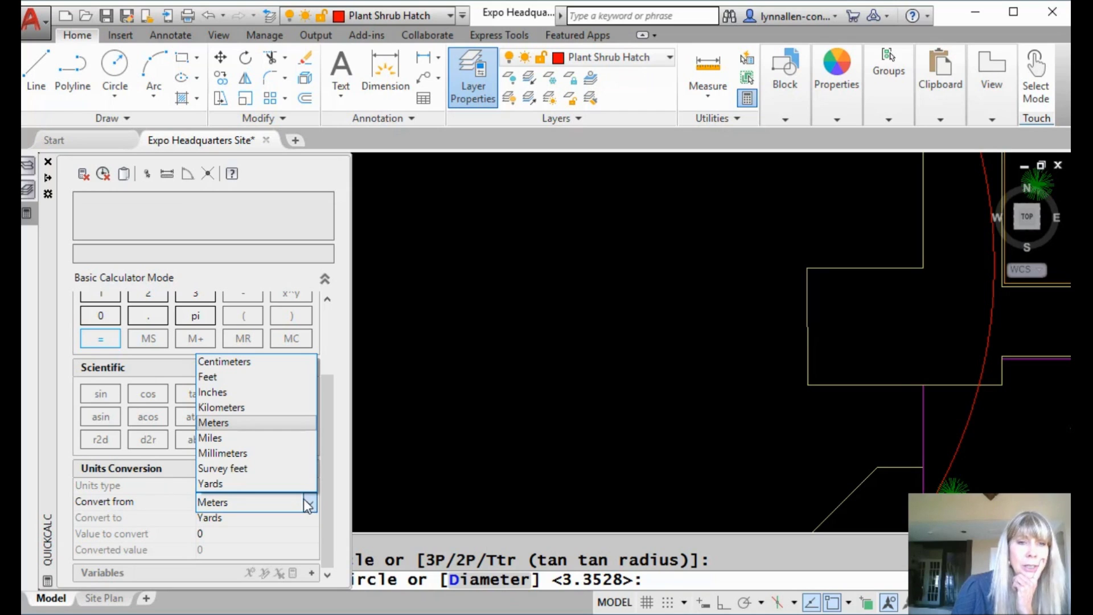
{"action": "left_click", "coordinate": [264, 375]}
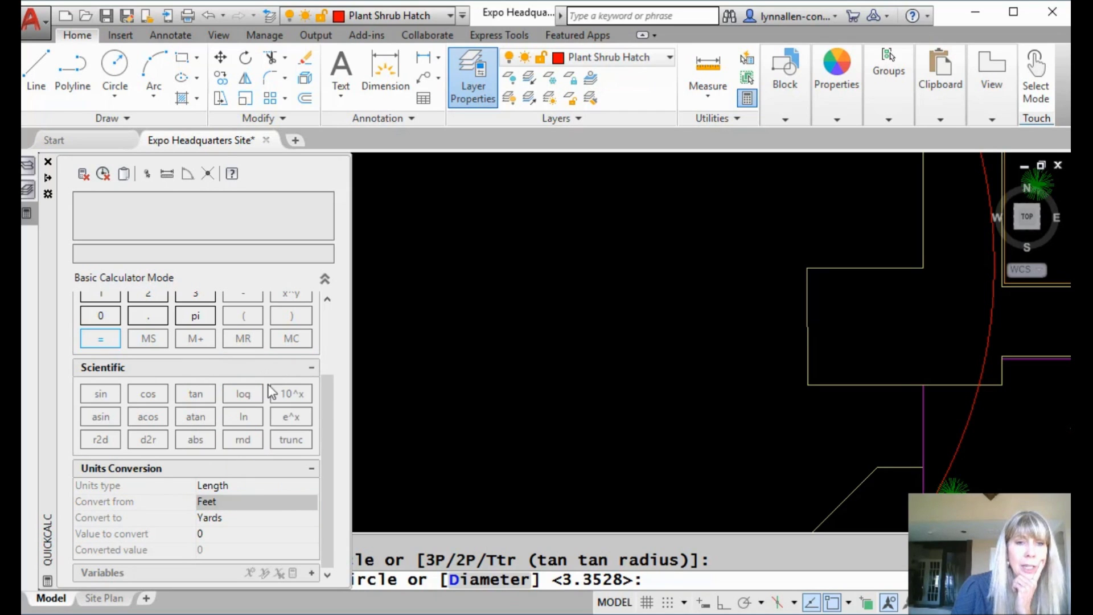
{"action": "left_click", "coordinate": [268, 518]}
{"action": "left_click", "coordinate": [309, 518]}
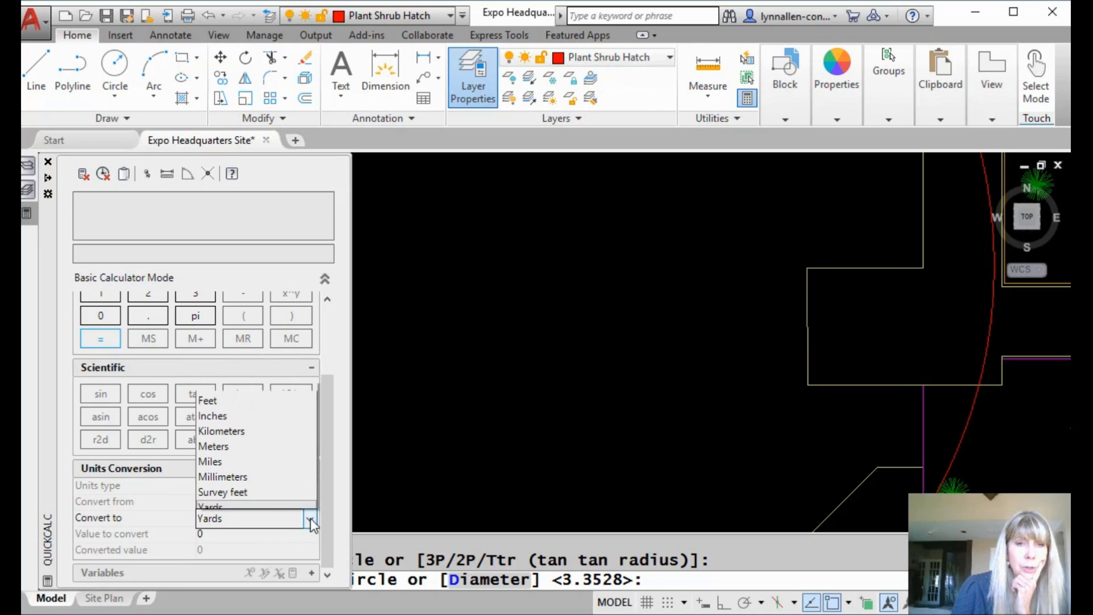
{"action": "left_click", "coordinate": [281, 439]}
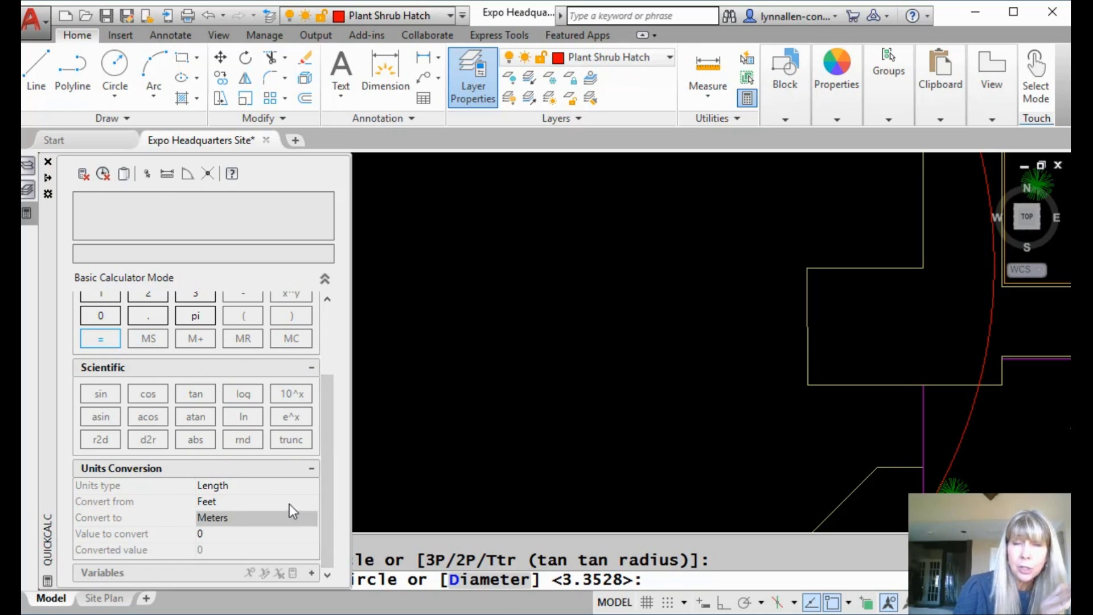
Step: Convert 11 feet to 3.3528 meters and return the result to the calculator input
{"action": "left_click", "coordinate": [249, 534]}
{"action": "left_click_drag", "start_coordinate": [261, 537], "coordinate": [200, 533]}
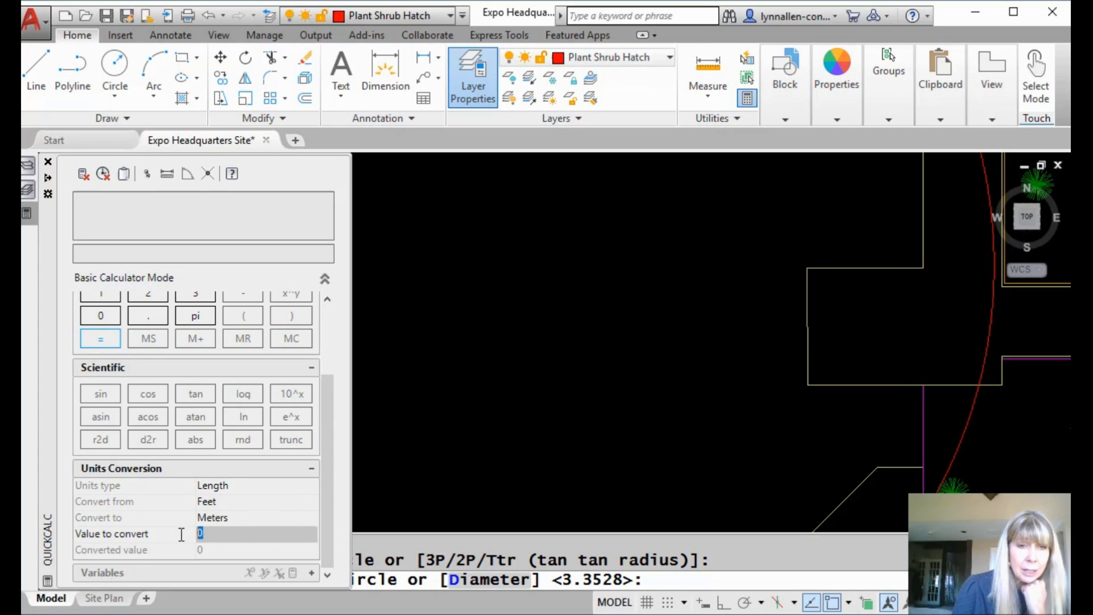
{"action": "type", "text": "11"}
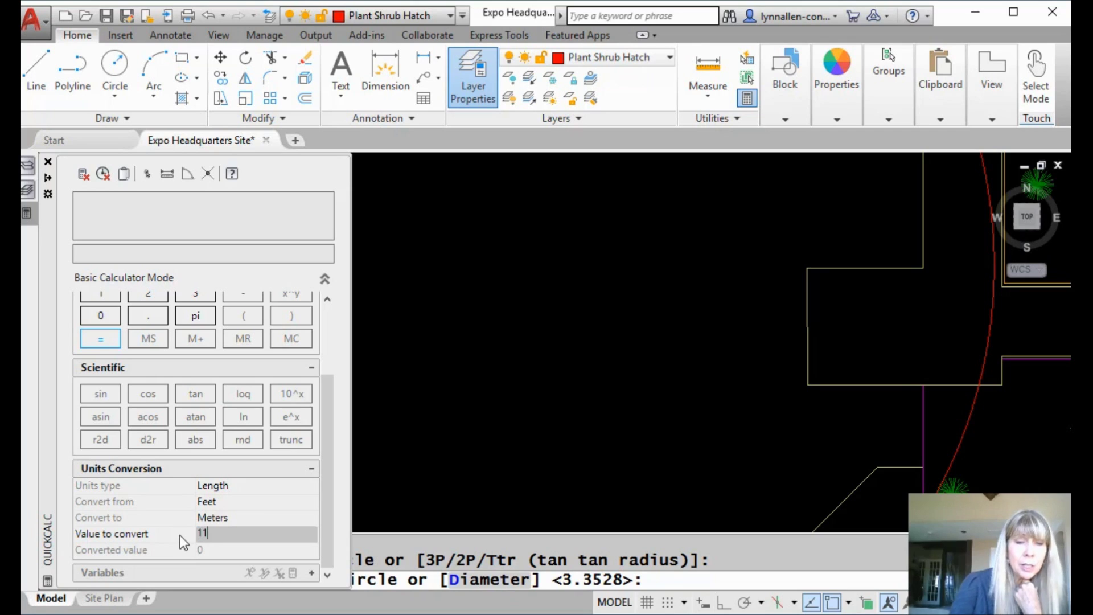
{"action": "left_click", "coordinate": [279, 548]}
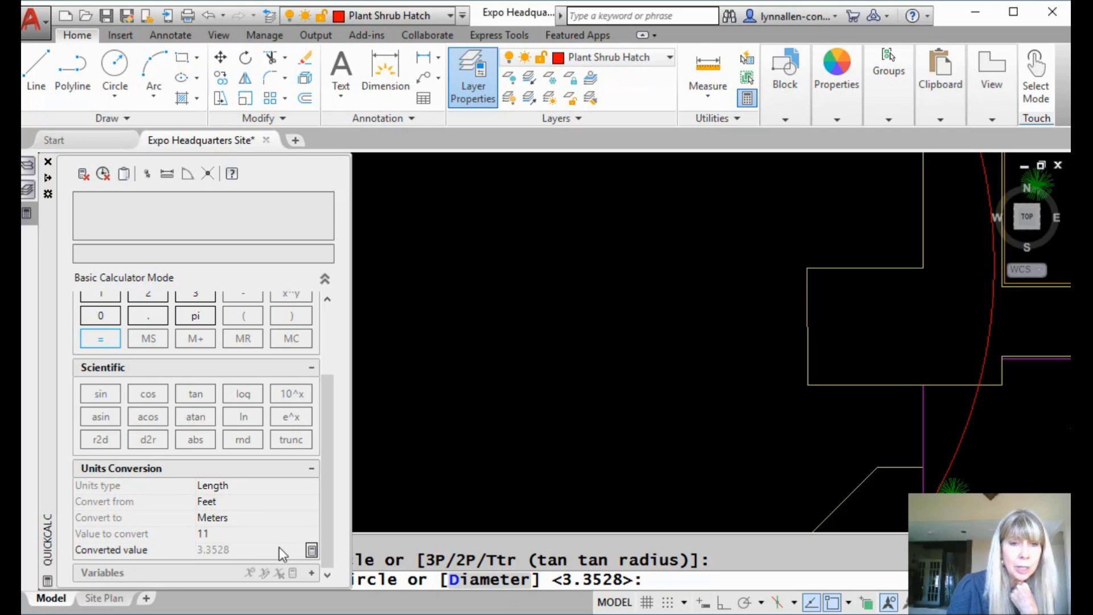
{"action": "left_click", "coordinate": [312, 550]}
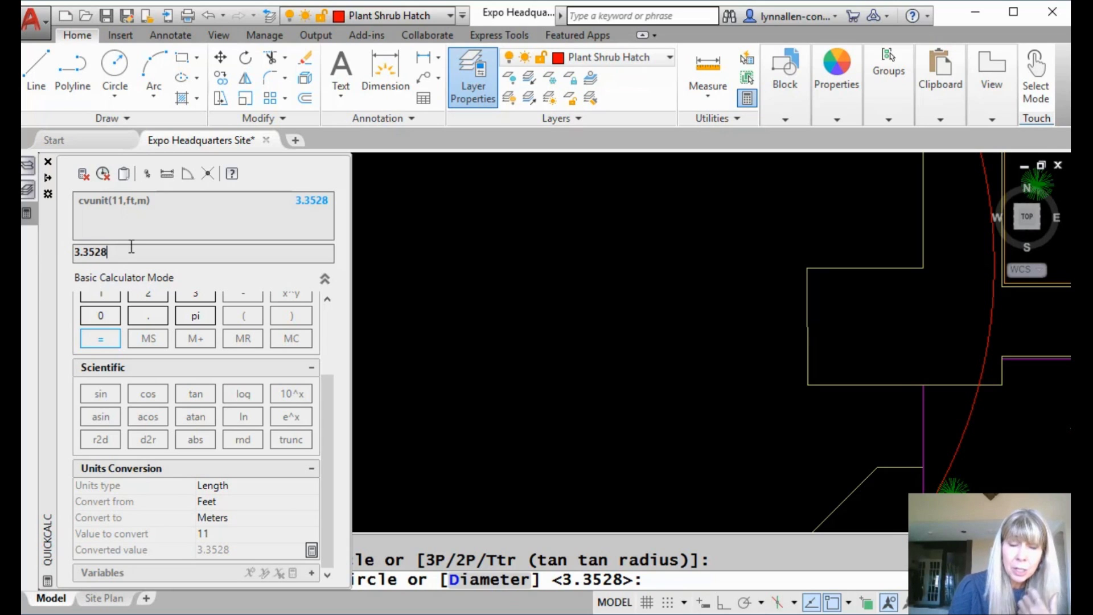
Step: Paste 3.3528 to the command line as the radius and finish the circle
{"action": "left_click", "coordinate": [123, 174]}
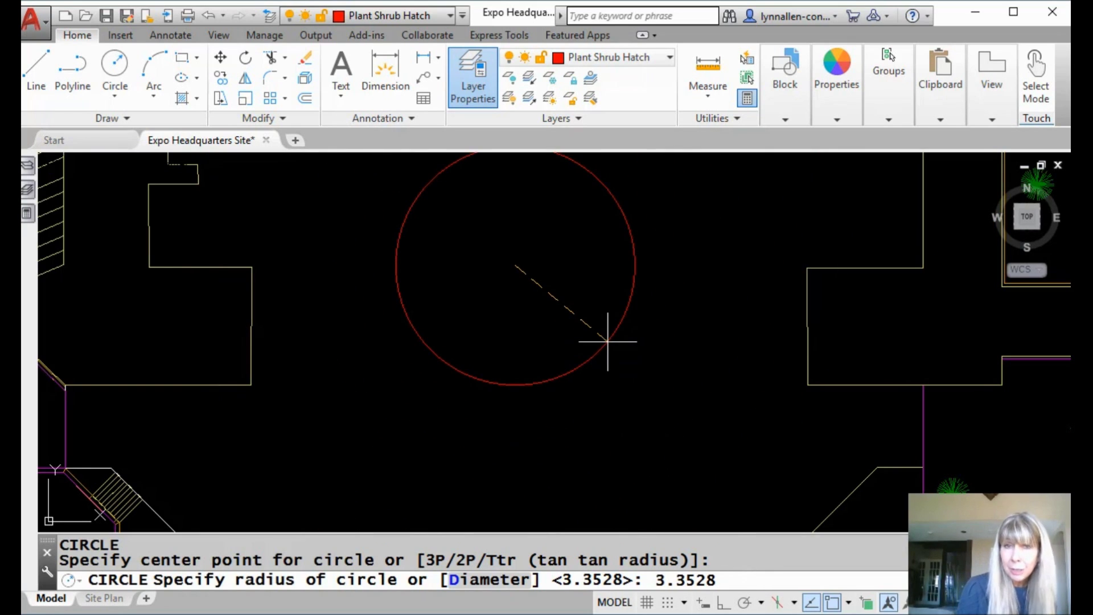
{"action": "key", "text": "Return"}
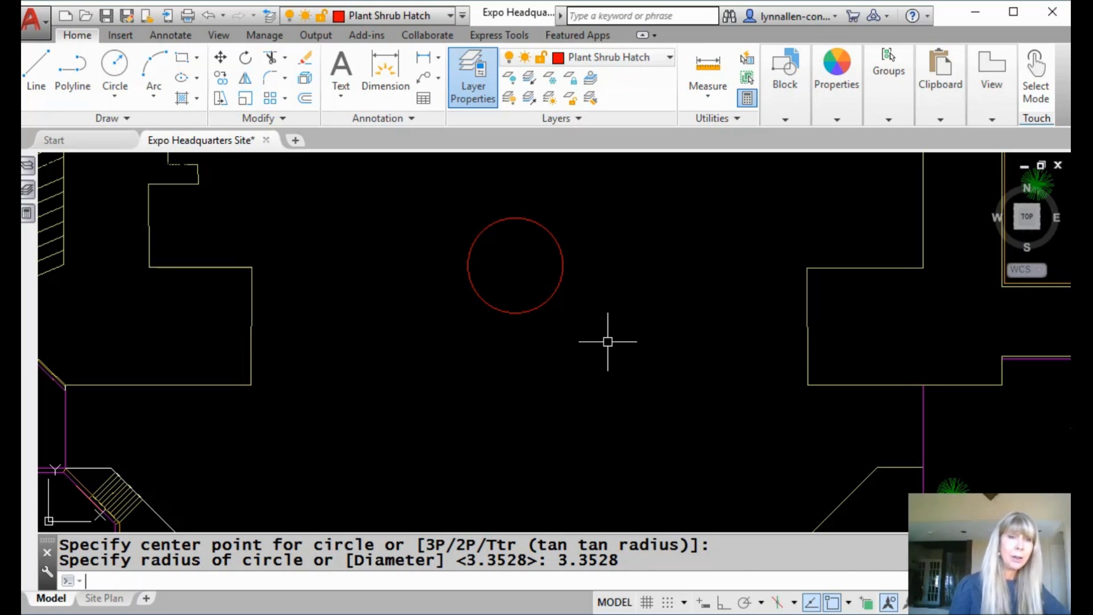
Step: Reopen QuickCalc and switch the unit conversion type to Area
{"action": "left_click", "coordinate": [26, 214]}
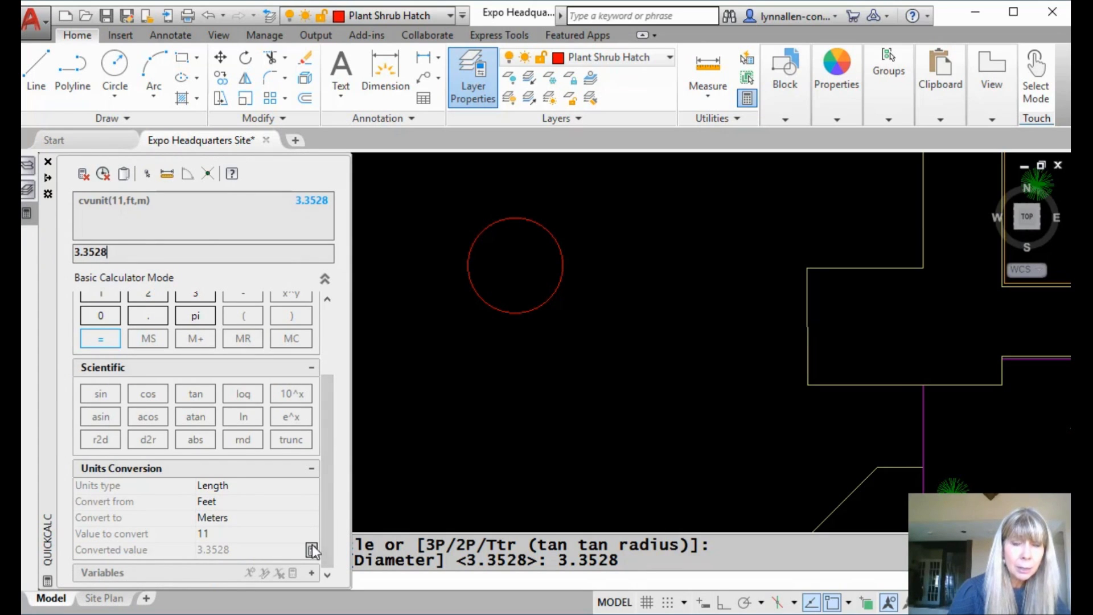
{"action": "left_click", "coordinate": [296, 485]}
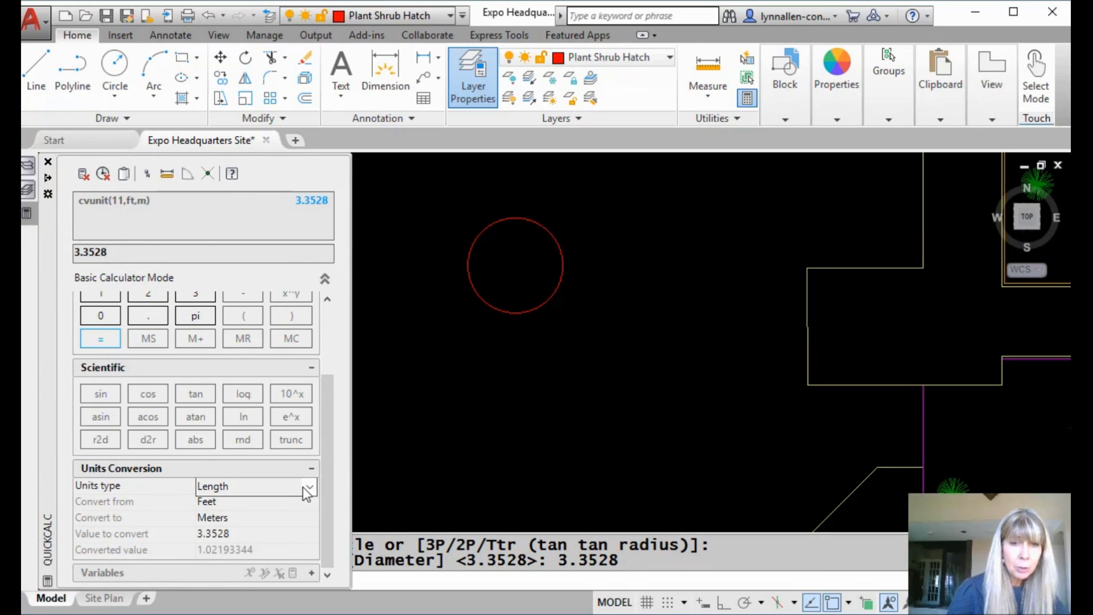
{"action": "left_click", "coordinate": [309, 485]}
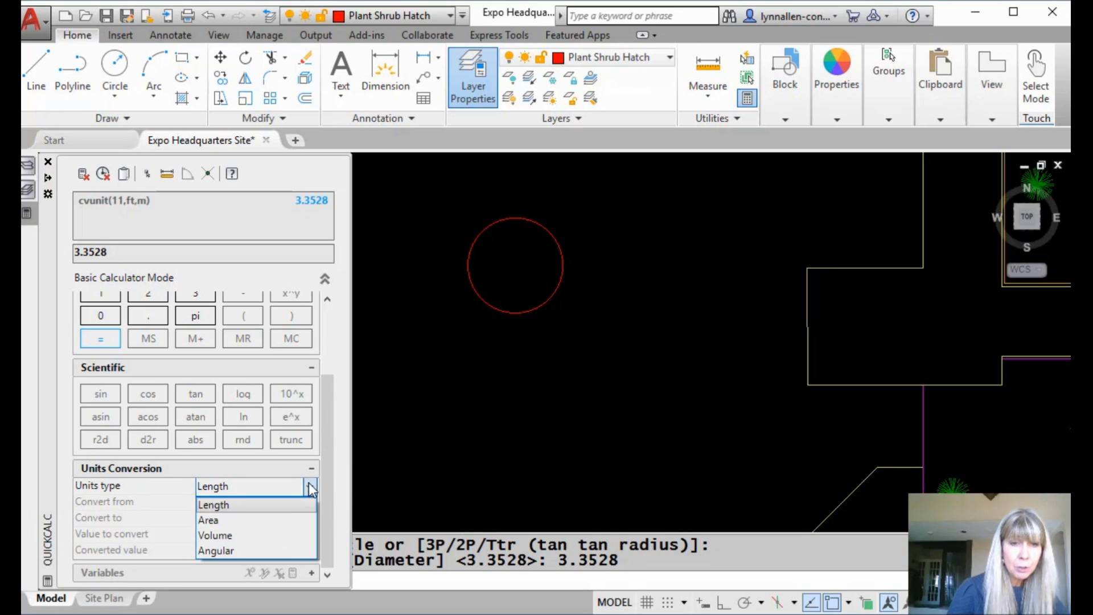
{"action": "left_click", "coordinate": [286, 523]}
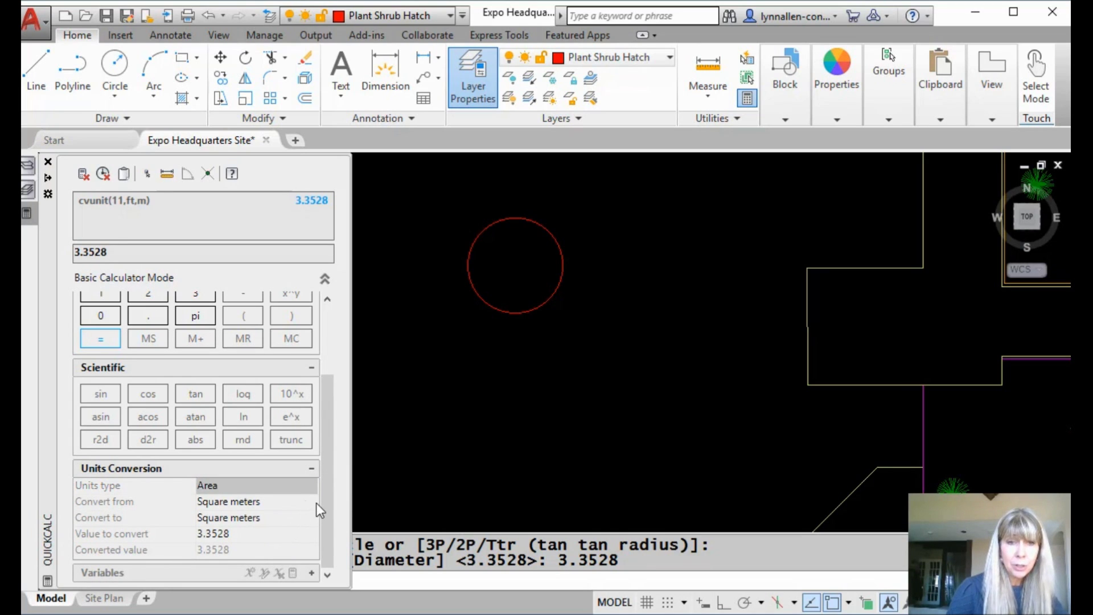
Step: Check the area unit and type lists, keeping Square meters and Area selected
{"action": "left_click", "coordinate": [292, 501]}
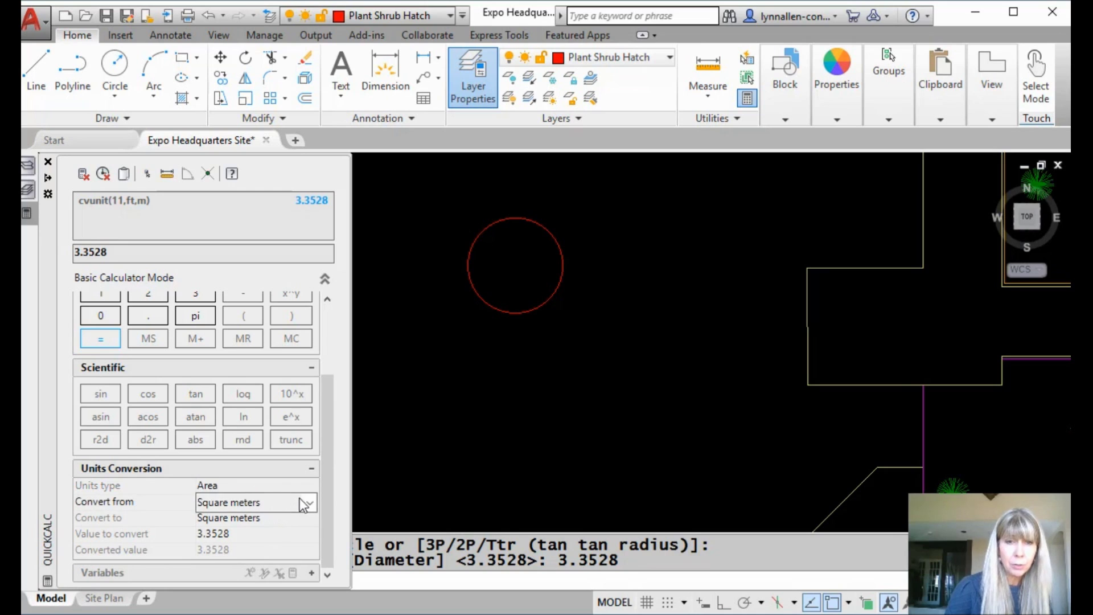
{"action": "left_click", "coordinate": [309, 501]}
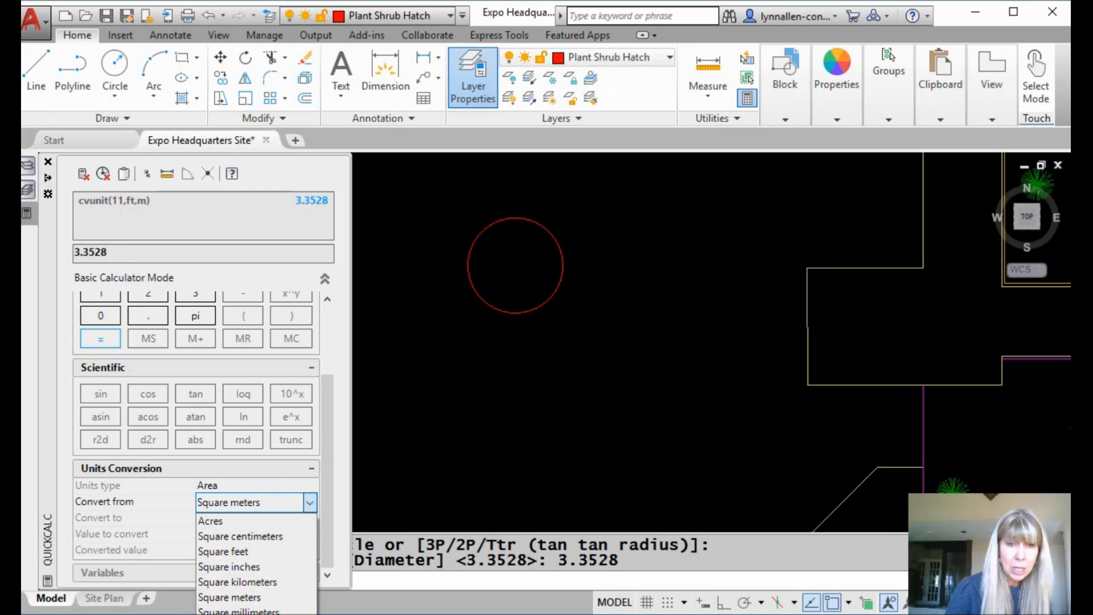
{"action": "left_click", "coordinate": [312, 500]}
{"action": "left_click", "coordinate": [313, 489]}
{"action": "left_click", "coordinate": [311, 487]}
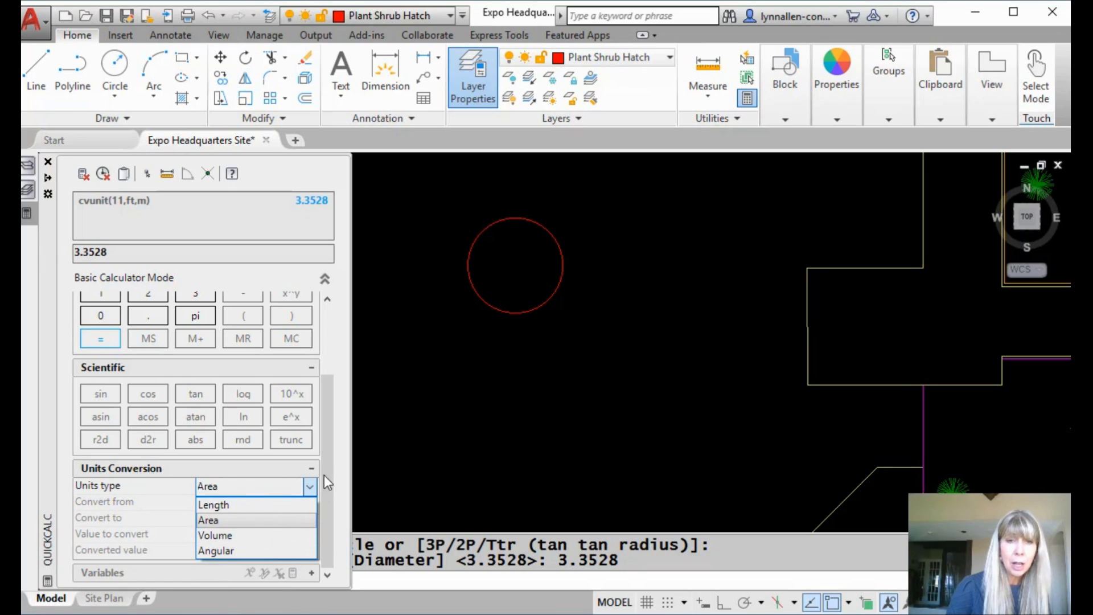
{"action": "left_click", "coordinate": [327, 409]}
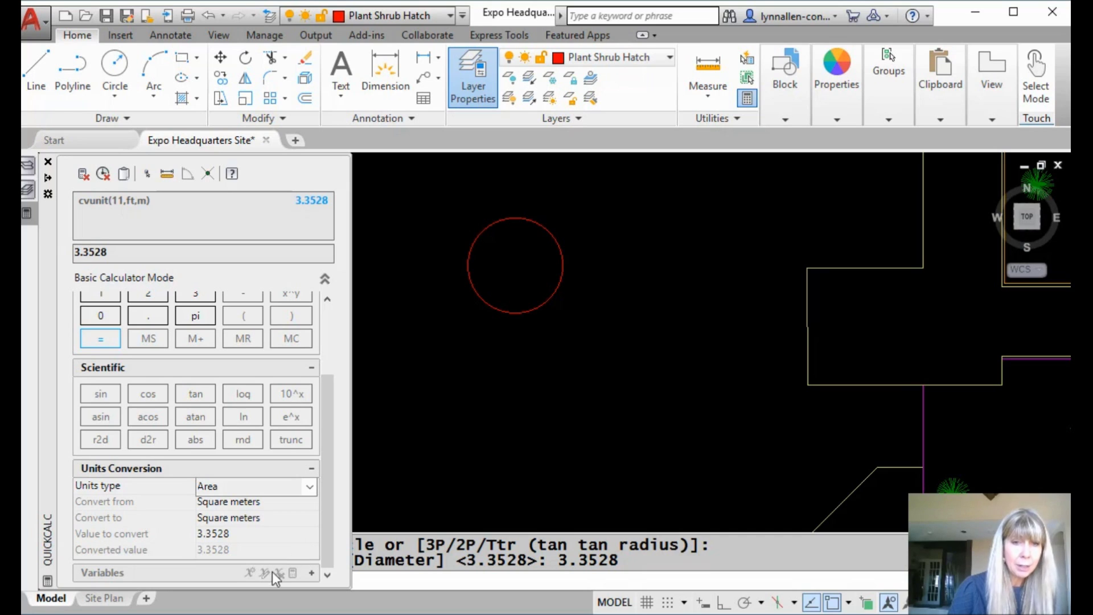
Step: Expand QuickCalc's Variables section and view tooltips for the mee, dee and rad variables
{"action": "left_click", "coordinate": [312, 574]}
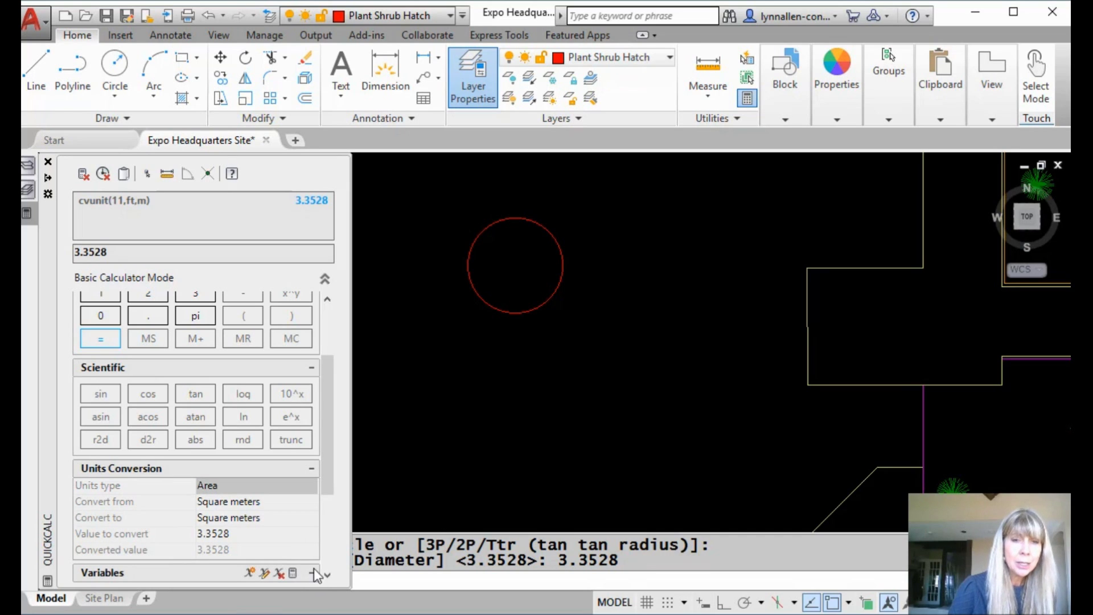
{"action": "scroll", "coordinate": [327, 485], "scroll_direction": "down", "scroll_amount": 5}
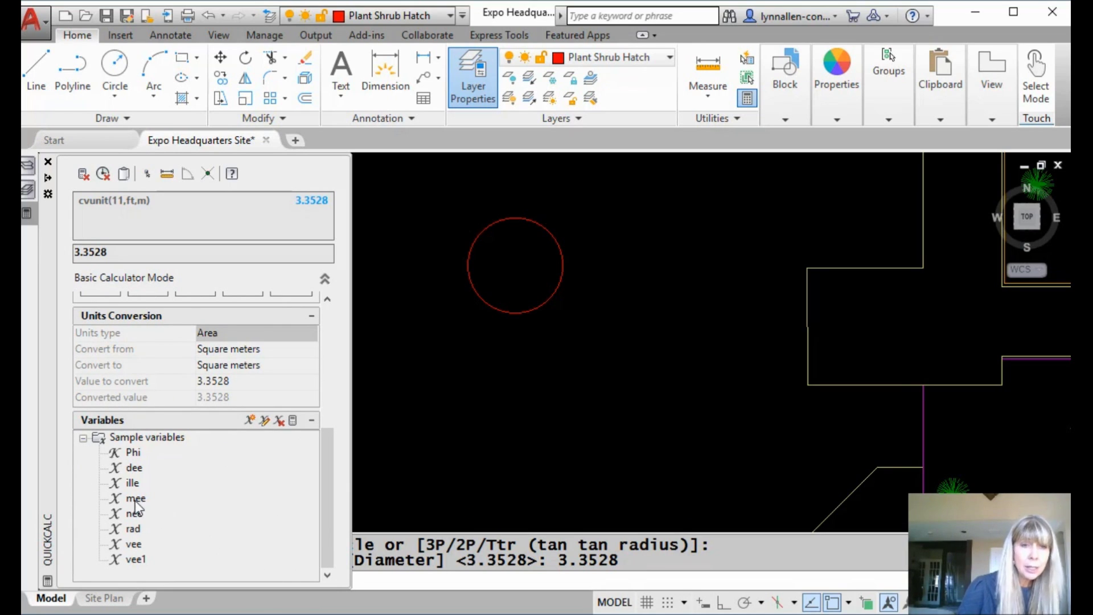
{"action": "mouse_move", "coordinate": [135, 503]}
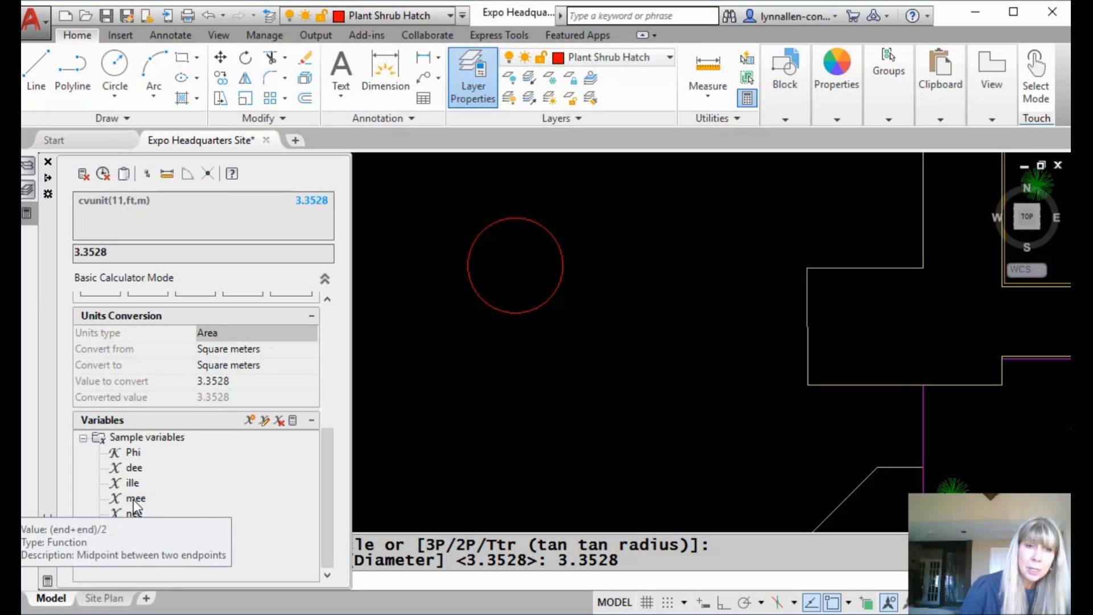
{"action": "mouse_move", "coordinate": [131, 468]}
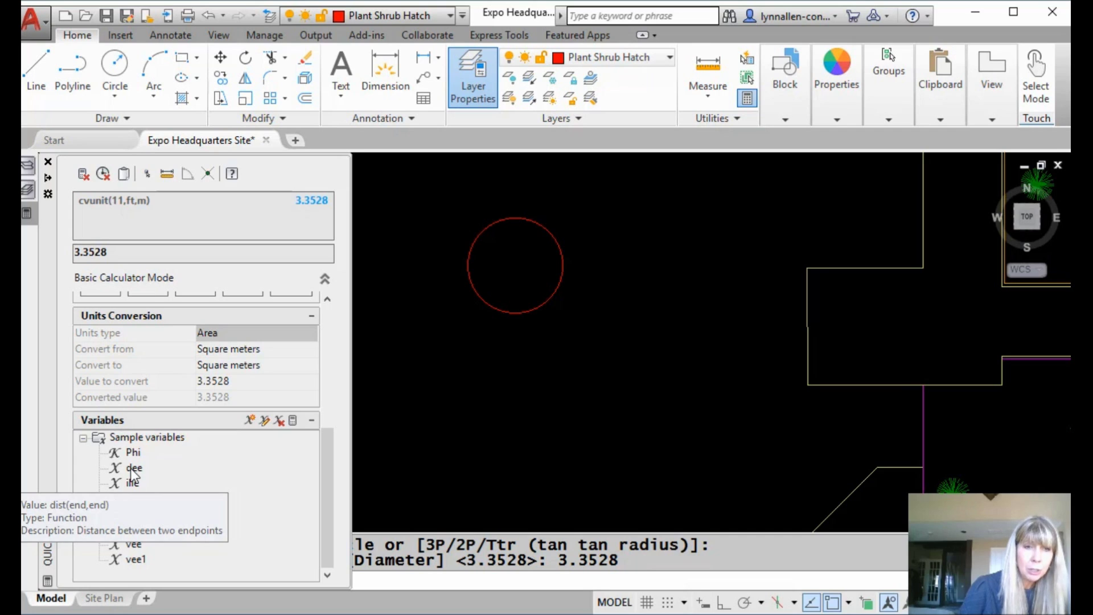
{"action": "mouse_move", "coordinate": [136, 530]}
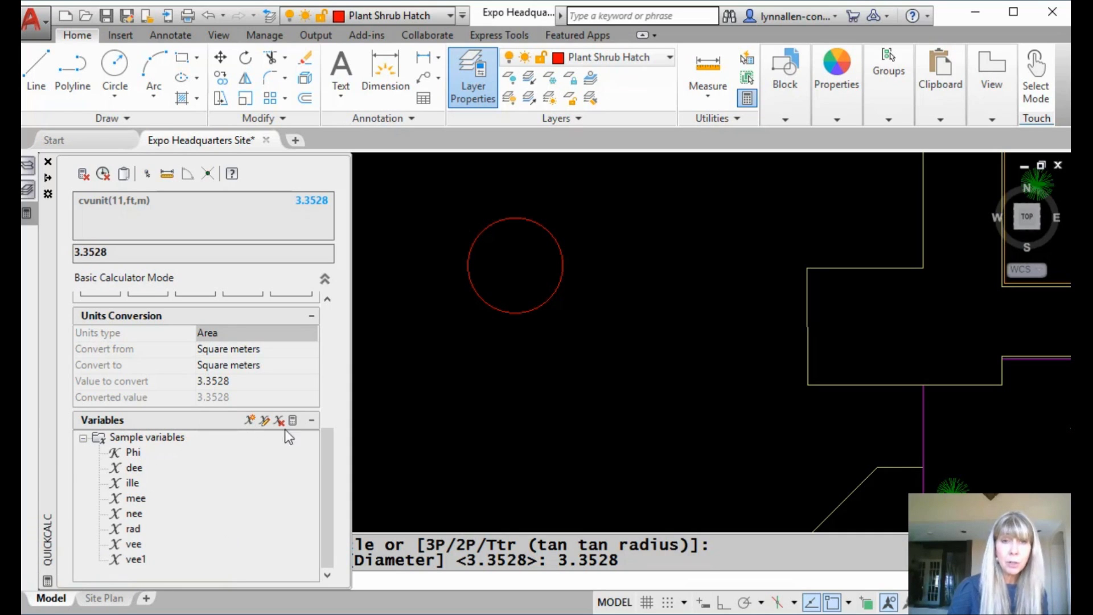
Step: Scroll the QuickCalc palette, then return to the command line so the palette hides
{"action": "left_click_drag", "start_coordinate": [326, 507], "coordinate": [335, 354]}
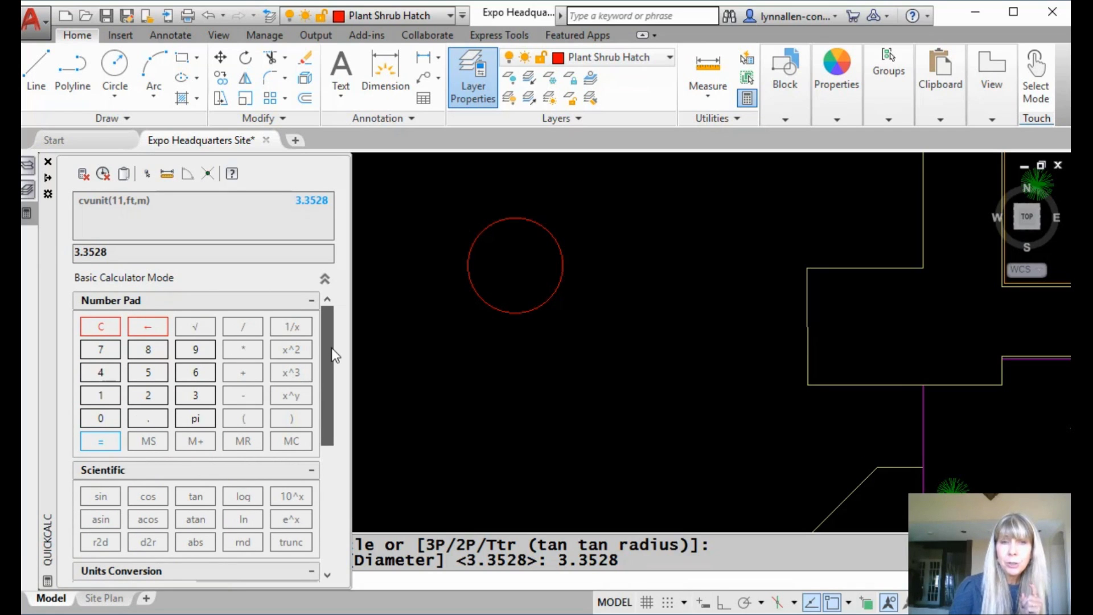
{"action": "left_click_drag", "start_coordinate": [335, 350], "coordinate": [316, 514]}
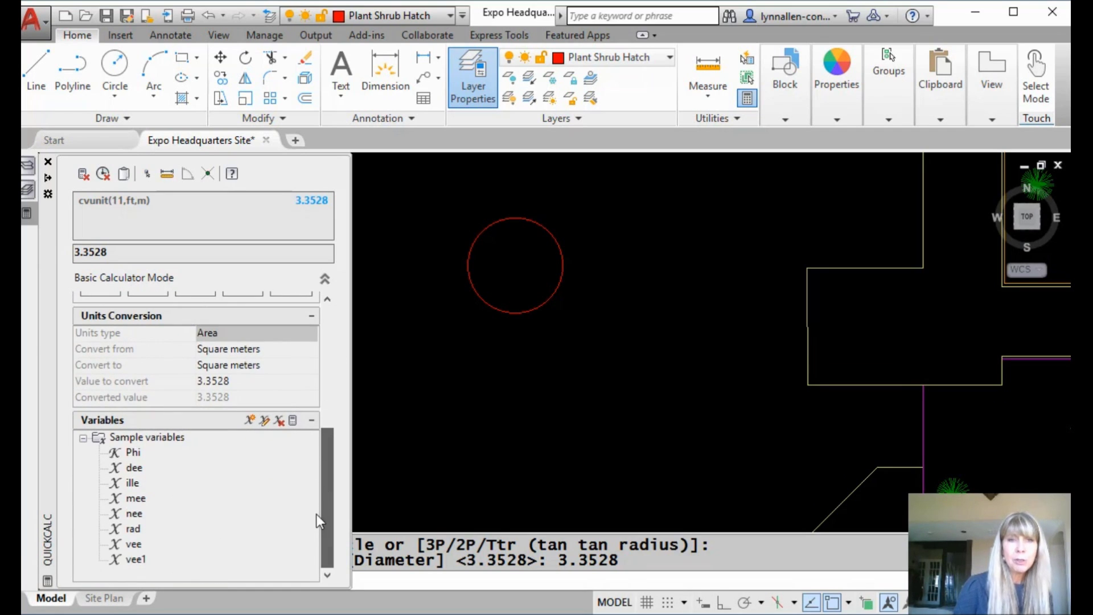
{"action": "left_click", "coordinate": [683, 571]}
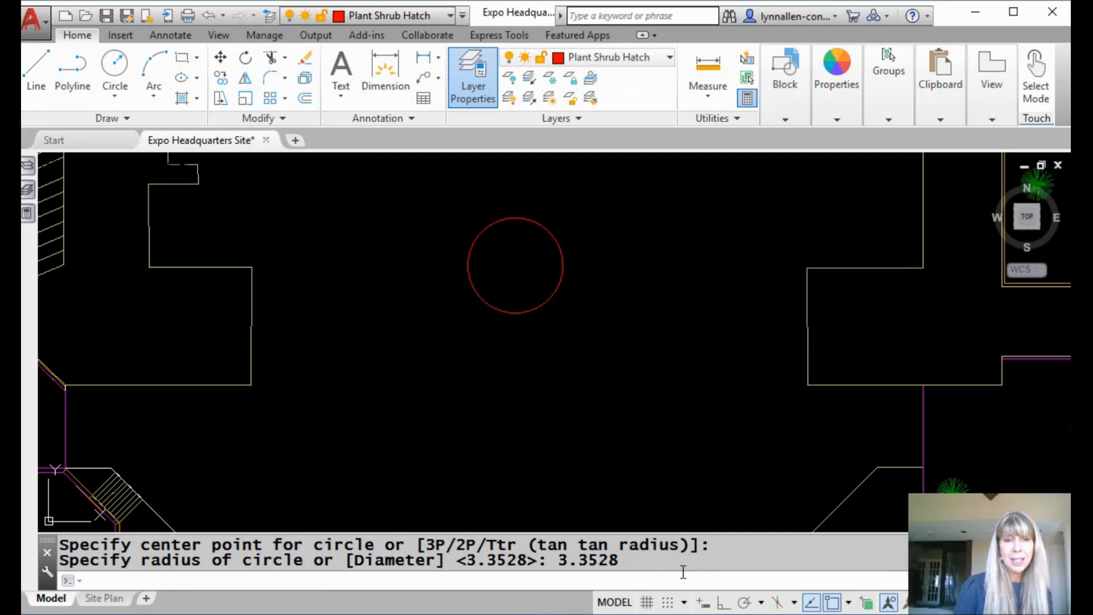